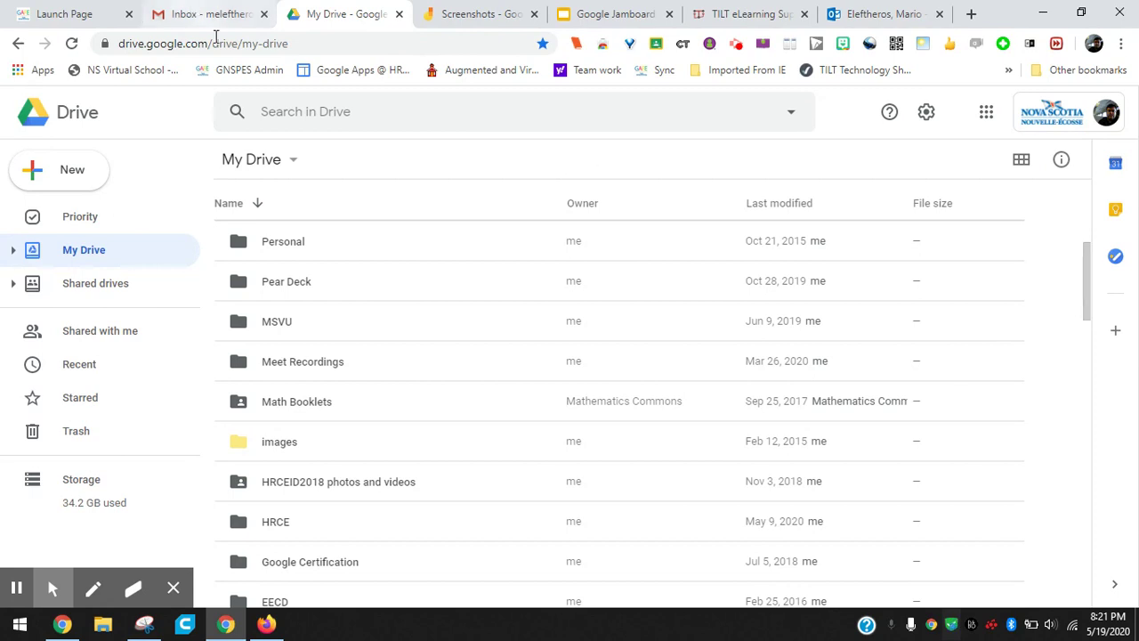
# Look over Drive's options for creating new items and the app links on the eResources launch page.
pyautogui.click(68, 170)
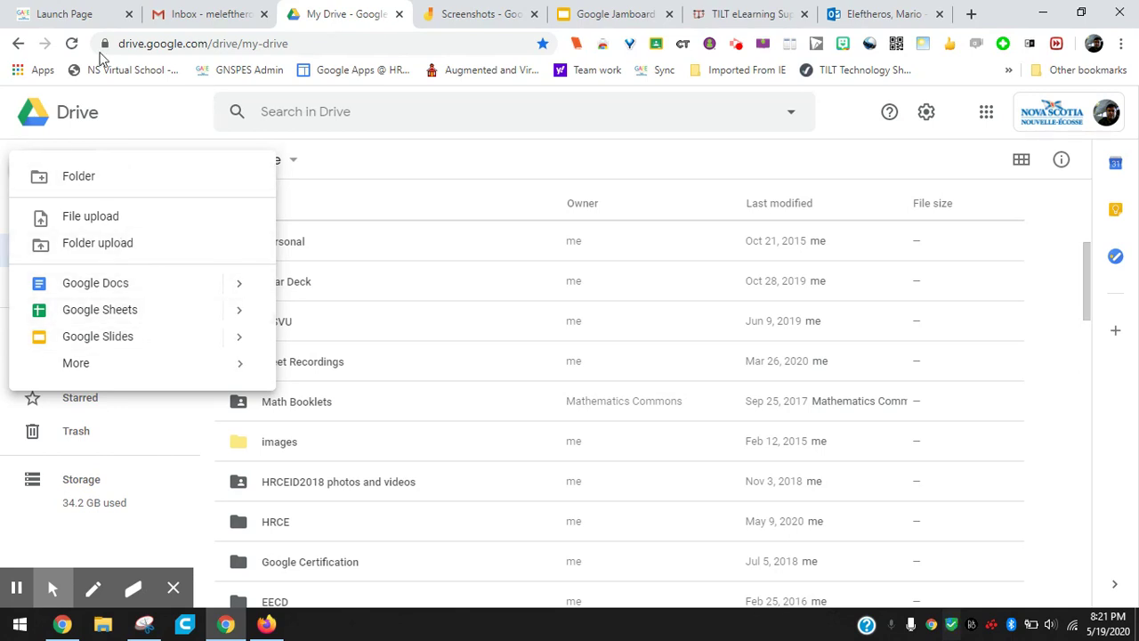
pyautogui.click(79, 15)
pyautogui.scroll(-3, 738, 419)
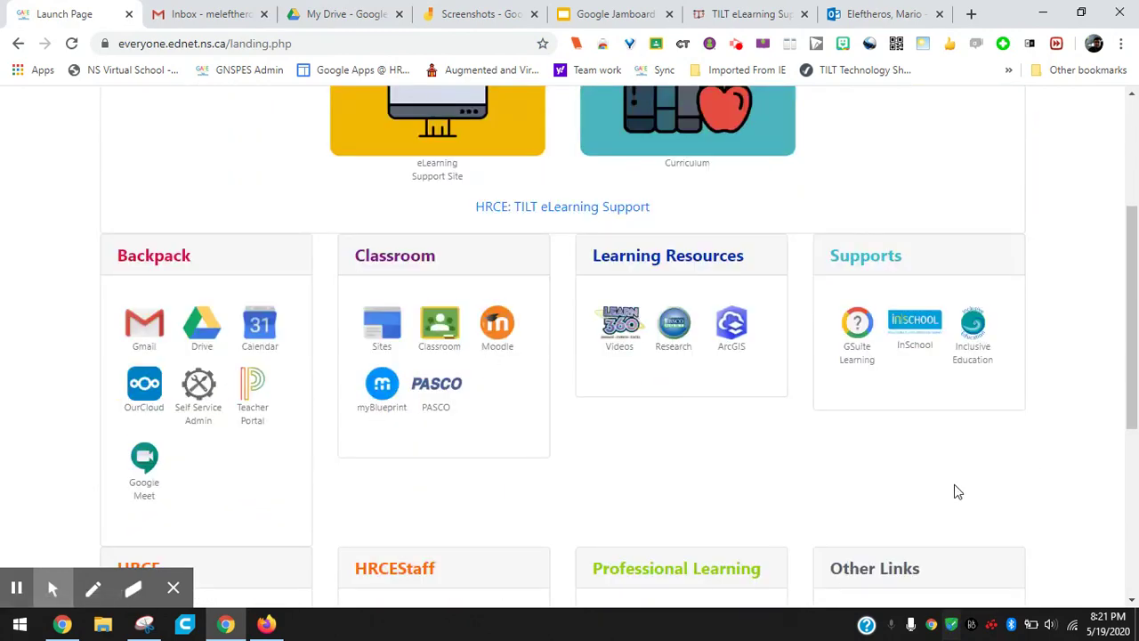
pyautogui.scroll(3, 978, 462)
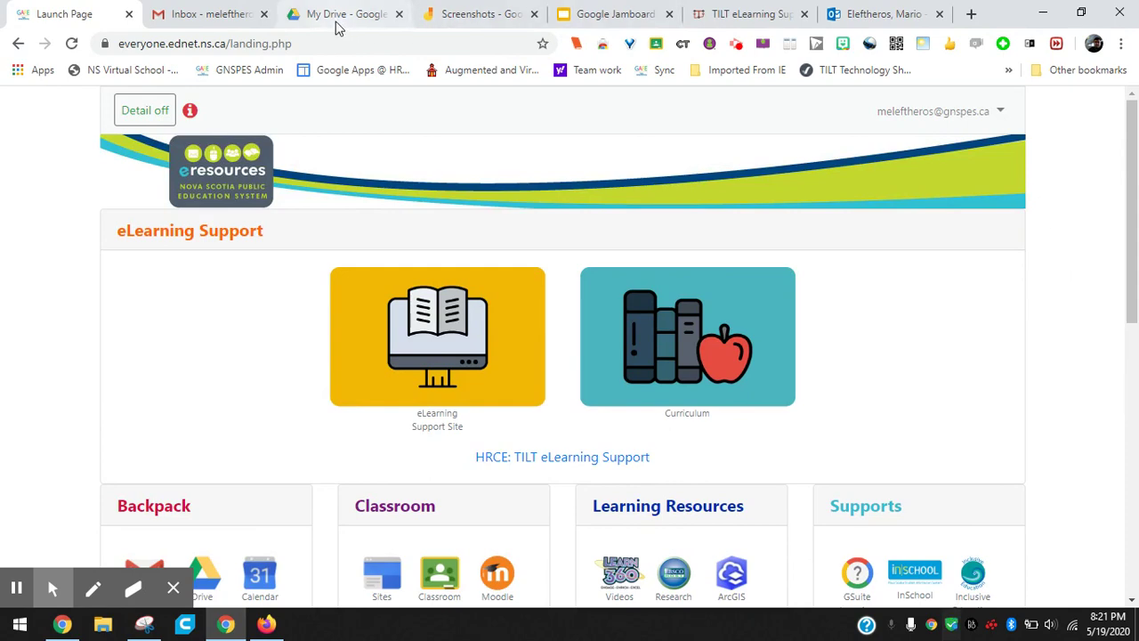
# Return to Google Drive, open Google Keep from the Google apps list, and look through the existing notes.
pyautogui.click(337, 25)
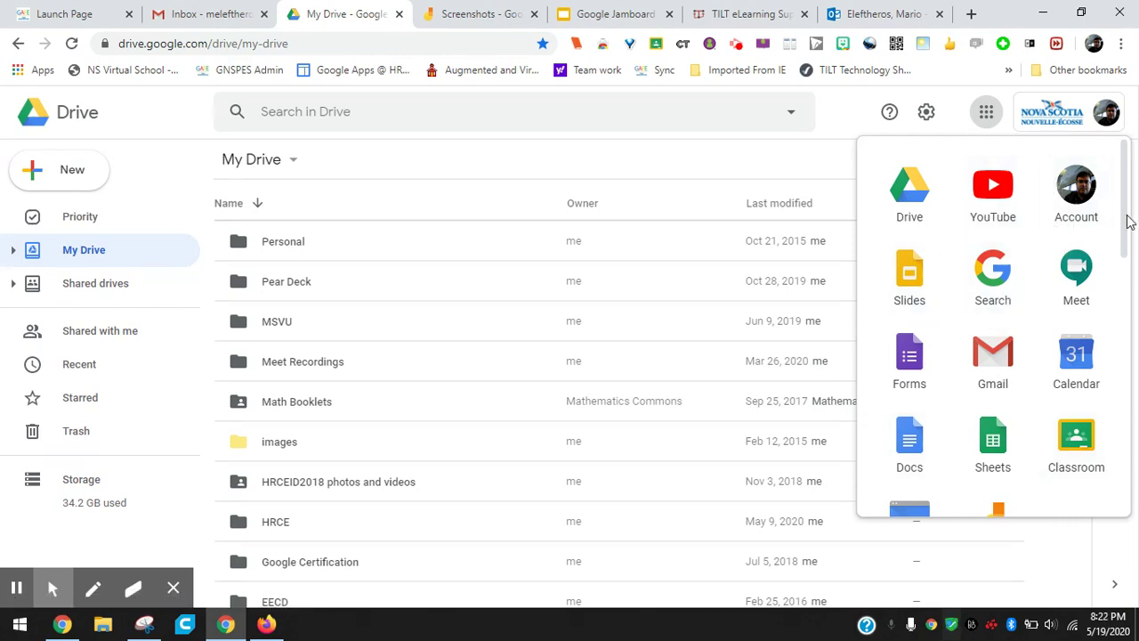
pyautogui.moveTo(1128, 220); pyautogui.dragTo(1128, 372)
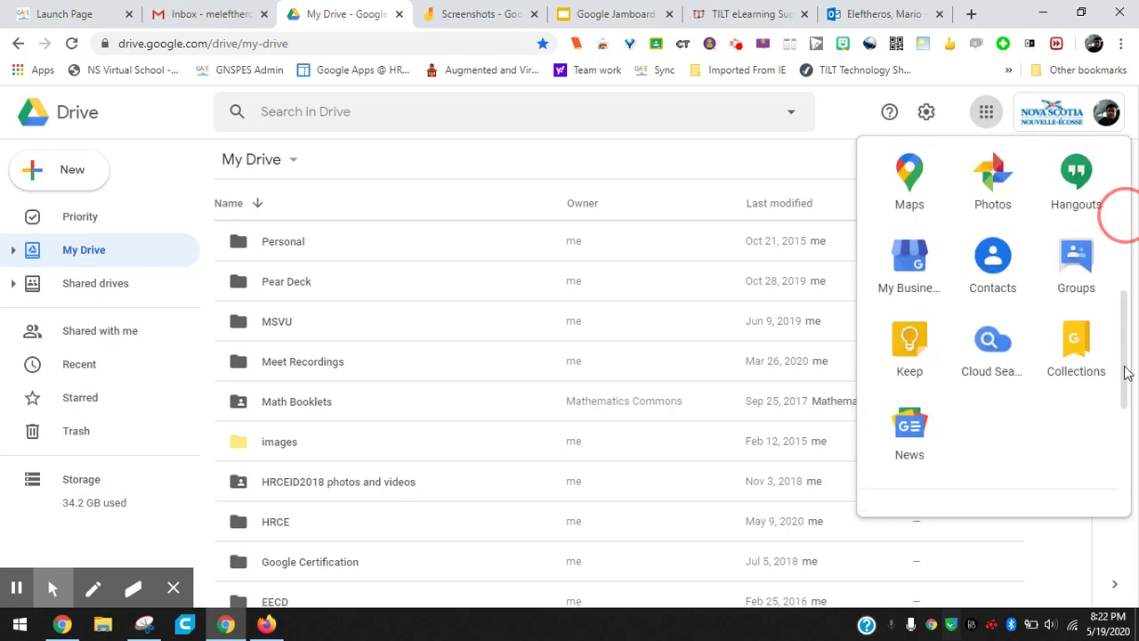
pyautogui.click(908, 345)
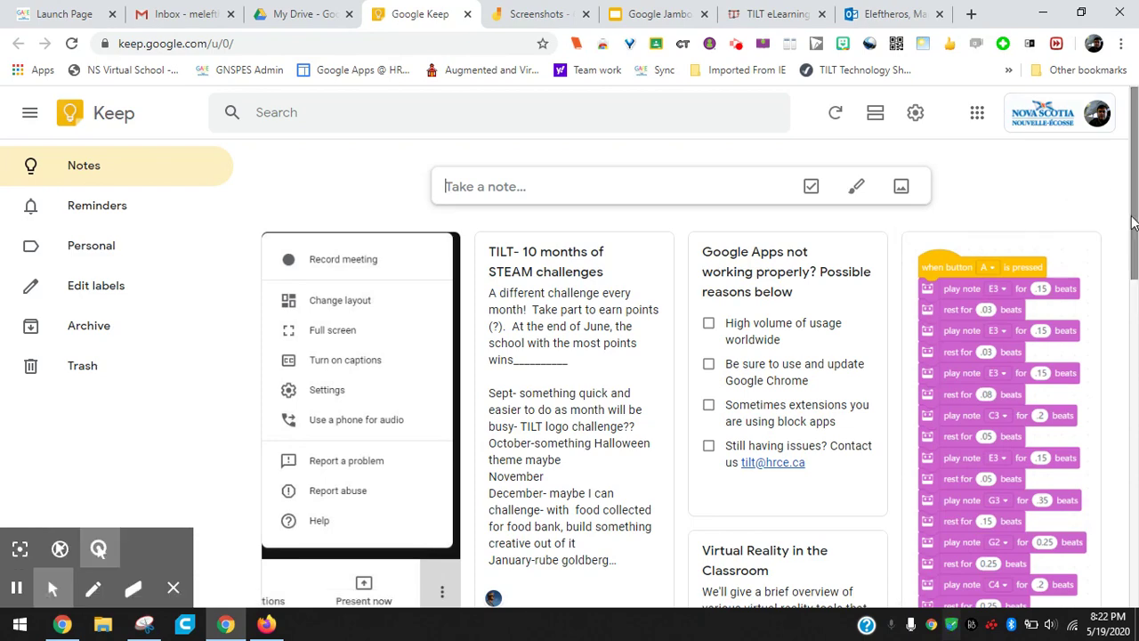
pyautogui.moveTo(1135, 183); pyautogui.dragTo(1136, 567)
pyautogui.click(1133, 175)
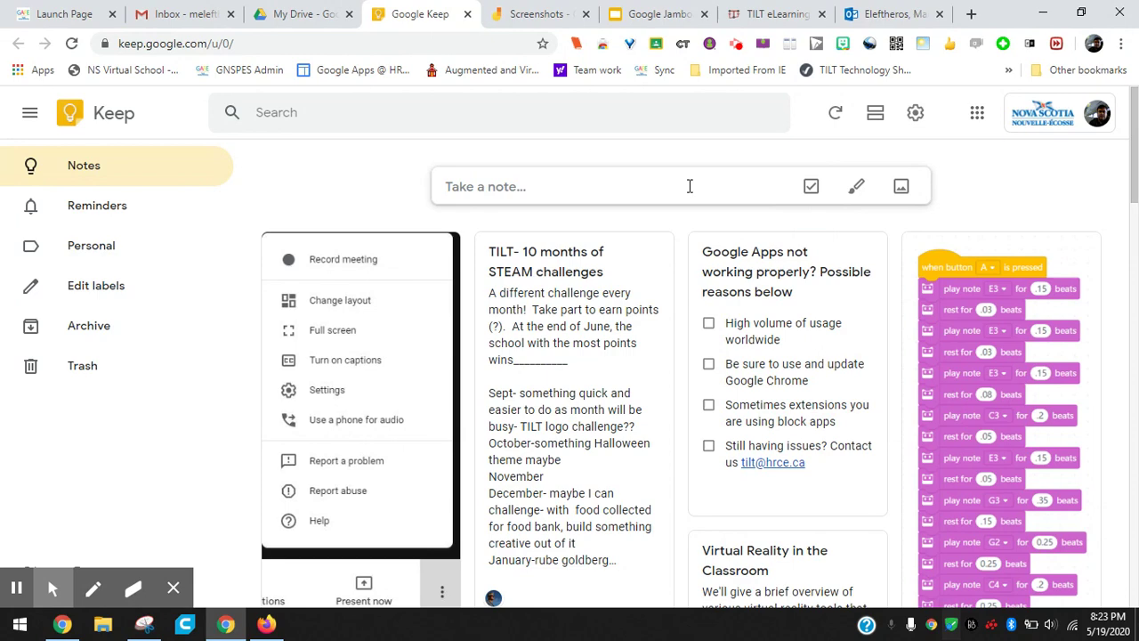
# Start a new checklist note titled "Things to do this week".
pyautogui.click(810, 189)
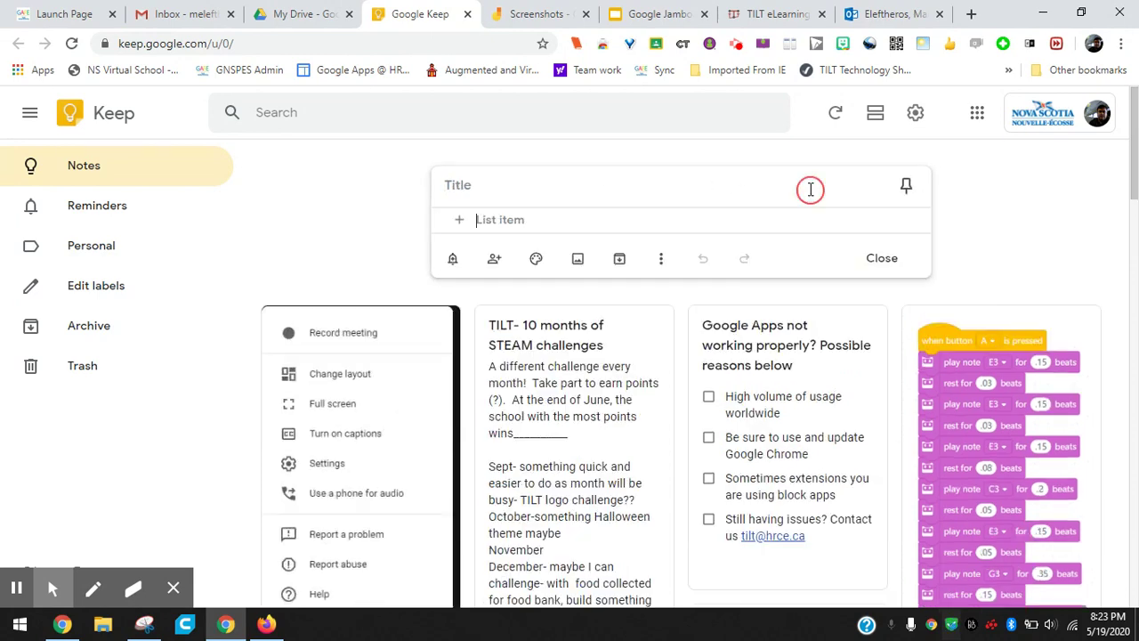
pyautogui.click(482, 187)
pyautogui.write('T')
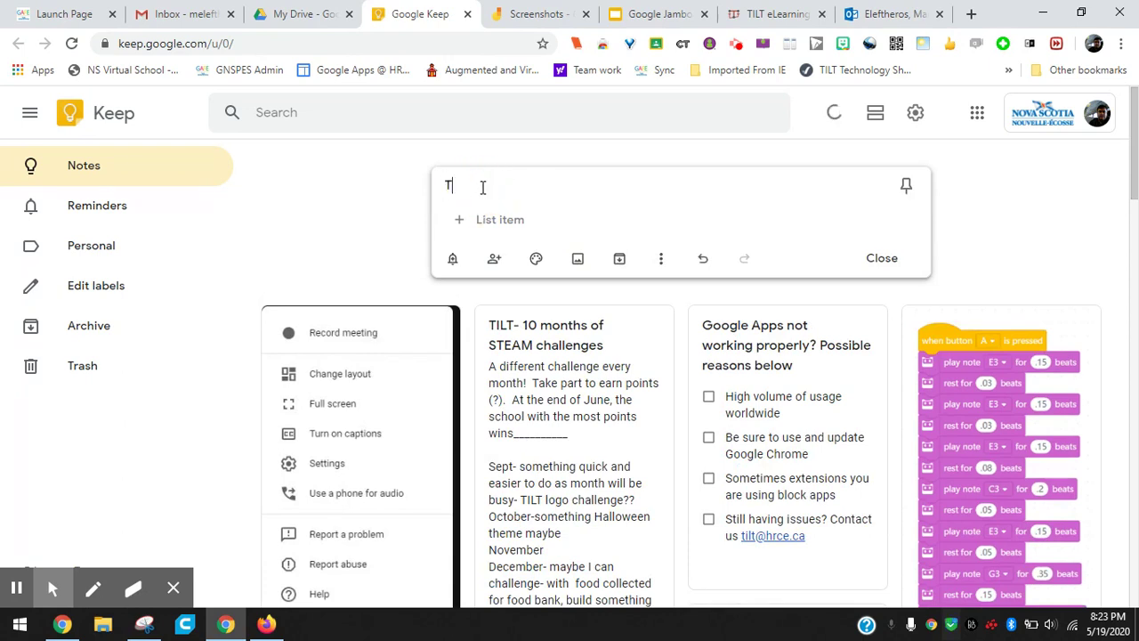
pyautogui.write('hings to do this week')
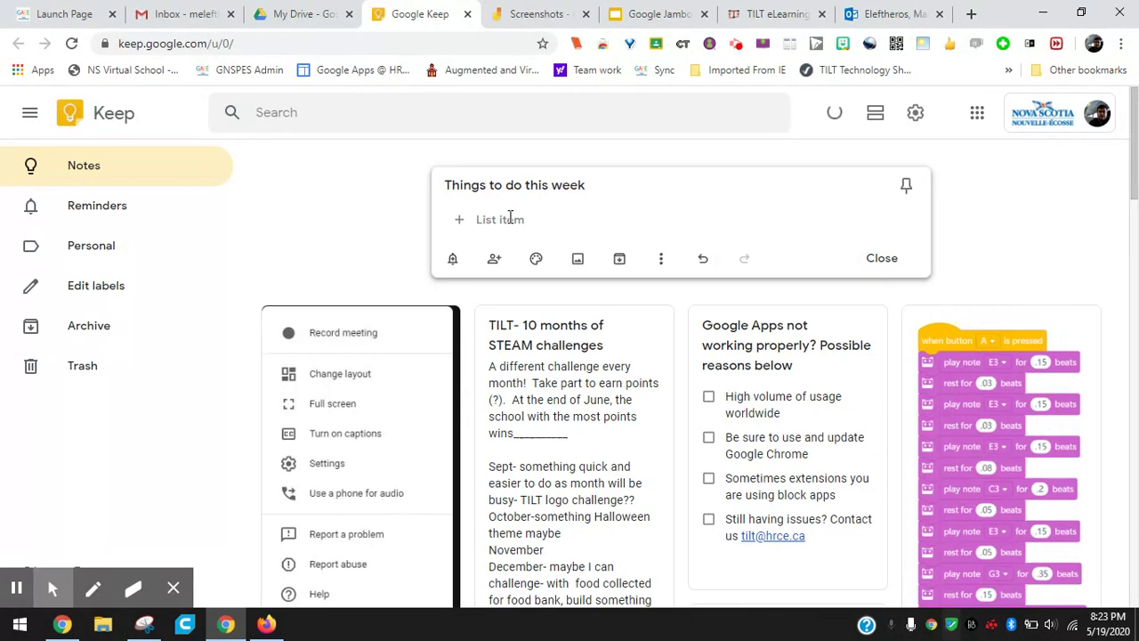
# Add the items "Clean my Google Drive" and "Send emails" to the checklist.
pyautogui.click(510, 219)
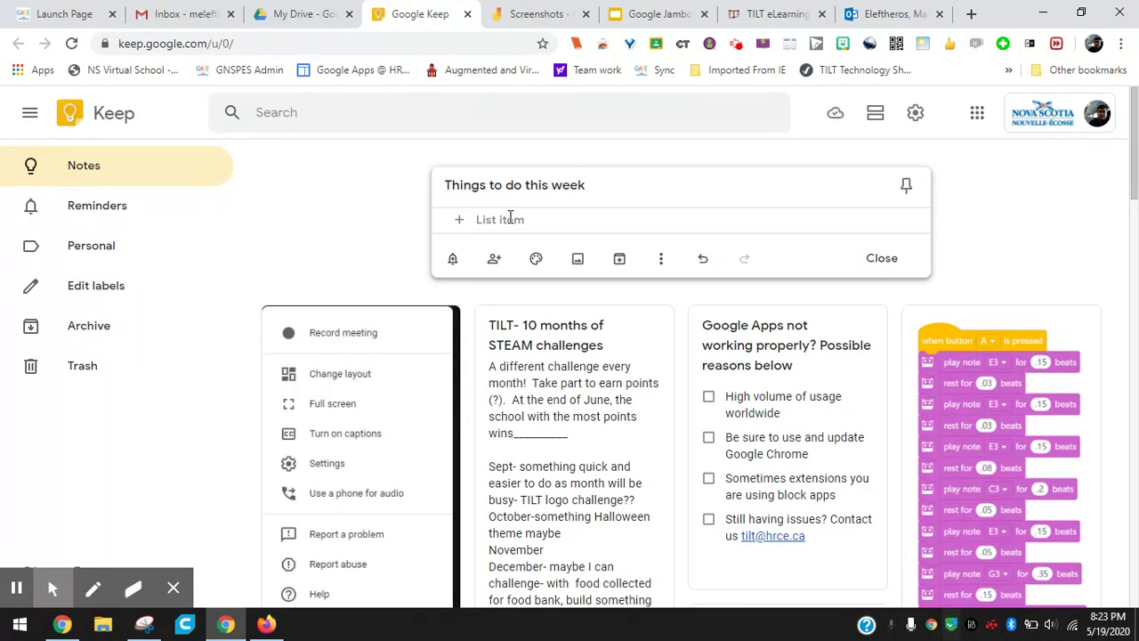
pyautogui.write('Clean my ')
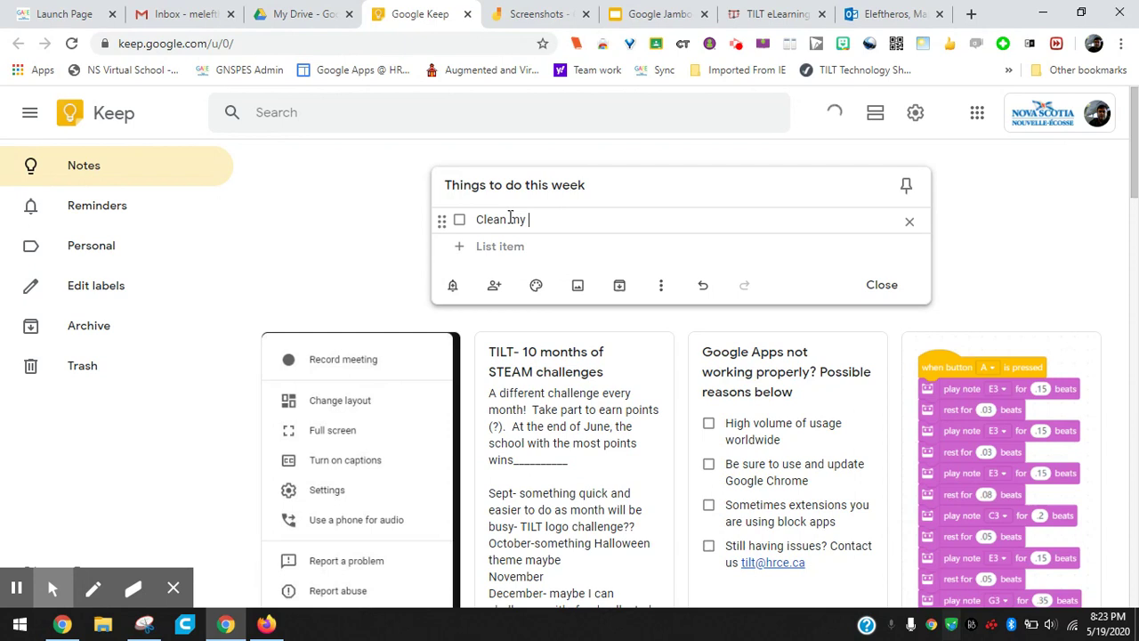
pyautogui.write('Google Drive')
pyautogui.click(494, 246)
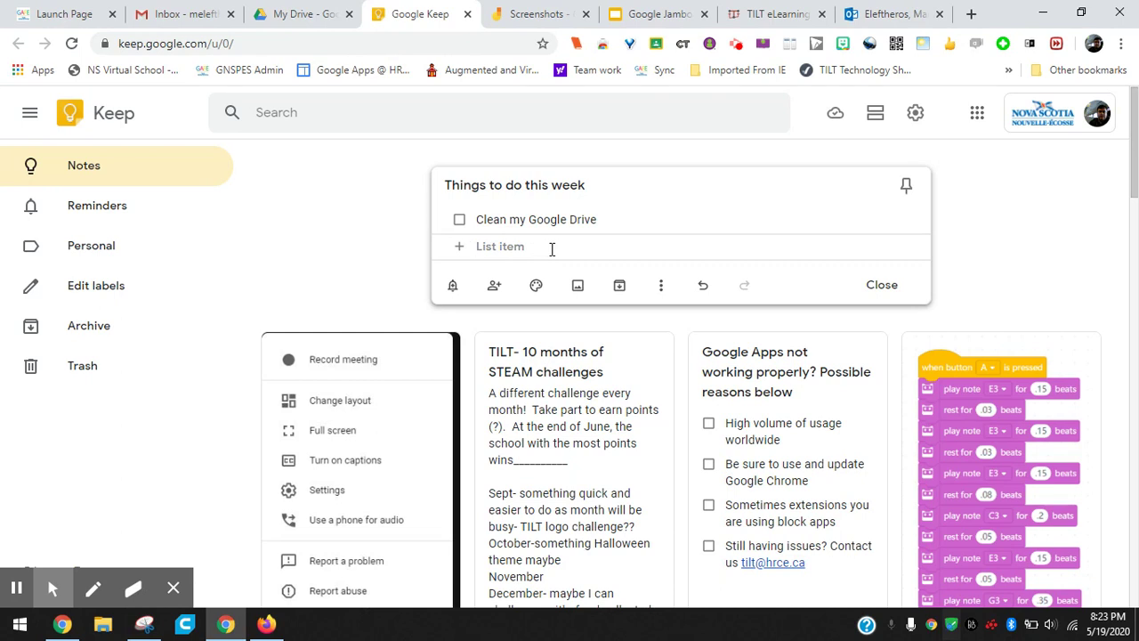
pyautogui.write('Send e')
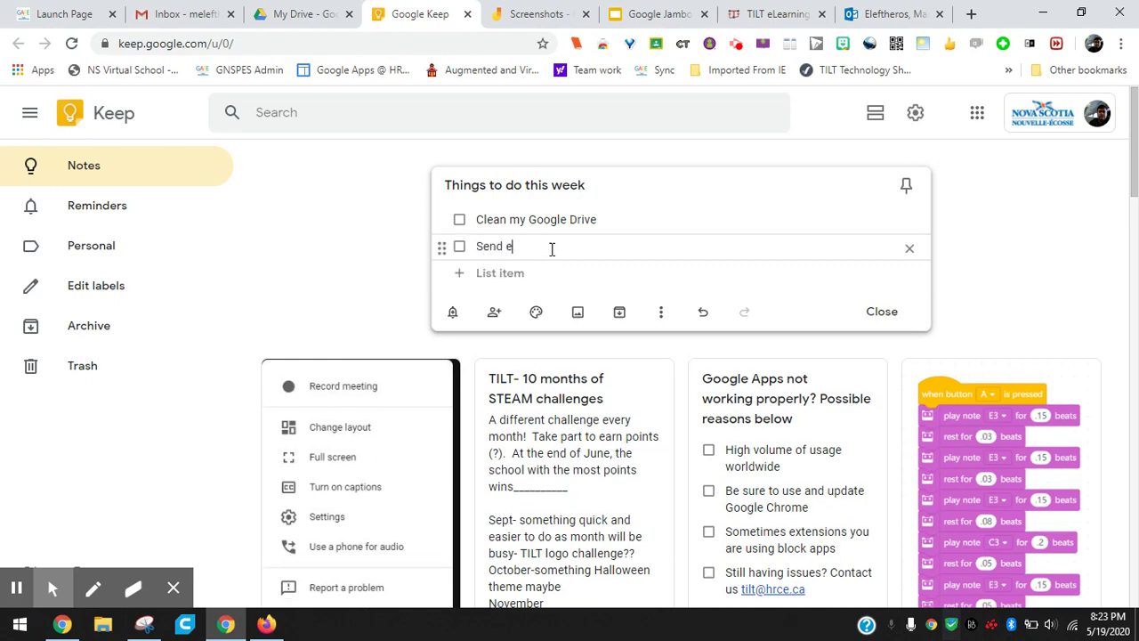
pyautogui.write('mails')
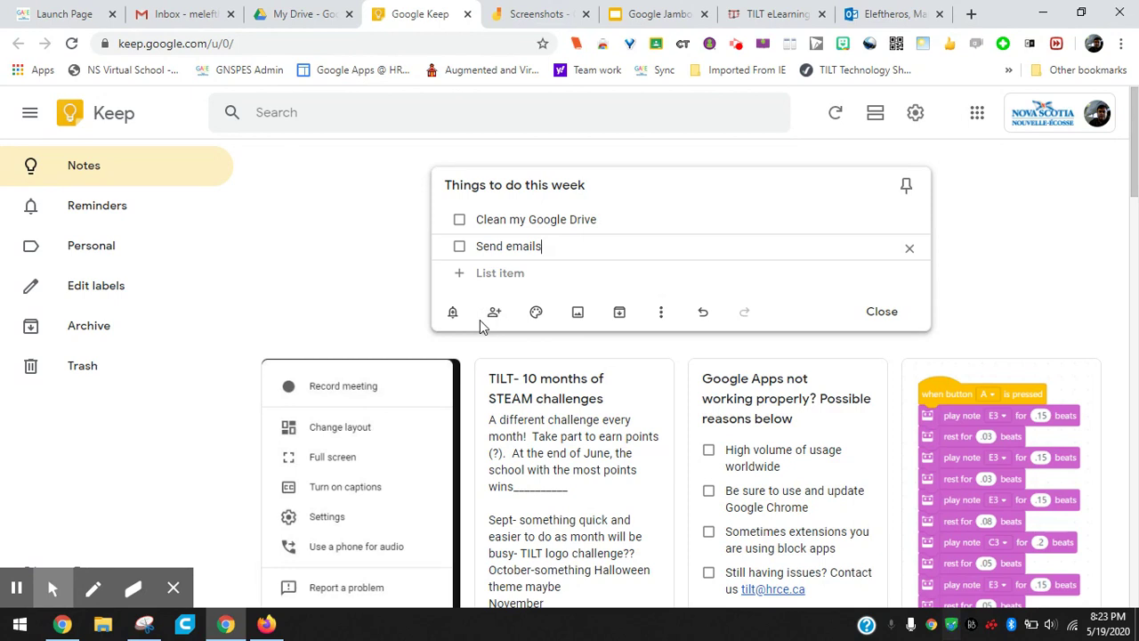
# View the note's reminder options and its collaborator settings, leaving both without making changes.
pyautogui.click(453, 313)
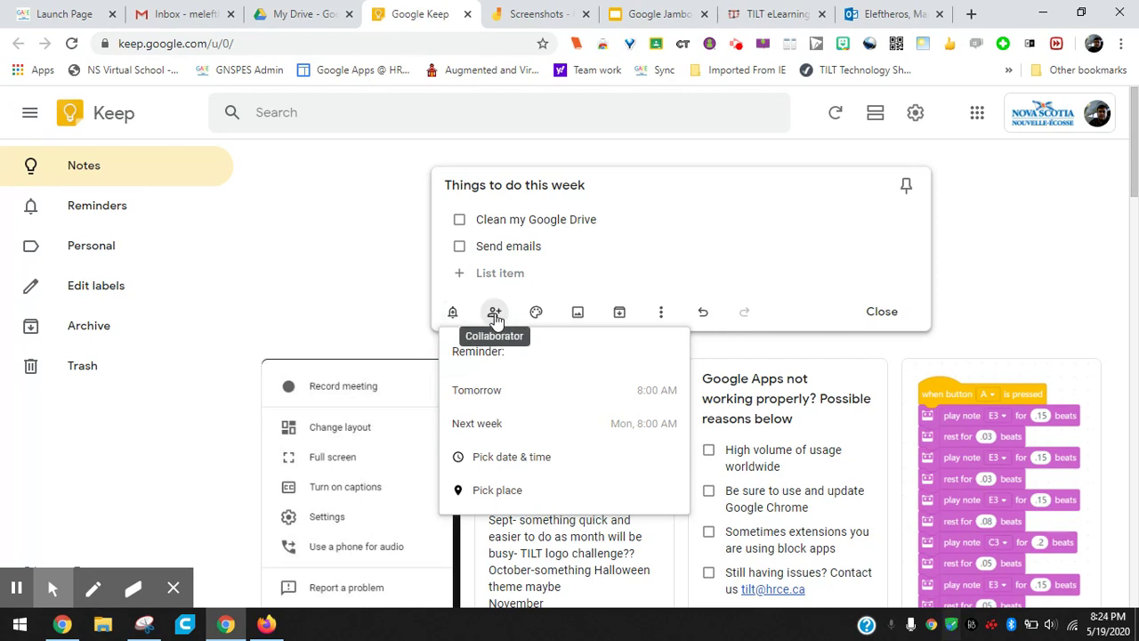
pyautogui.click(495, 313)
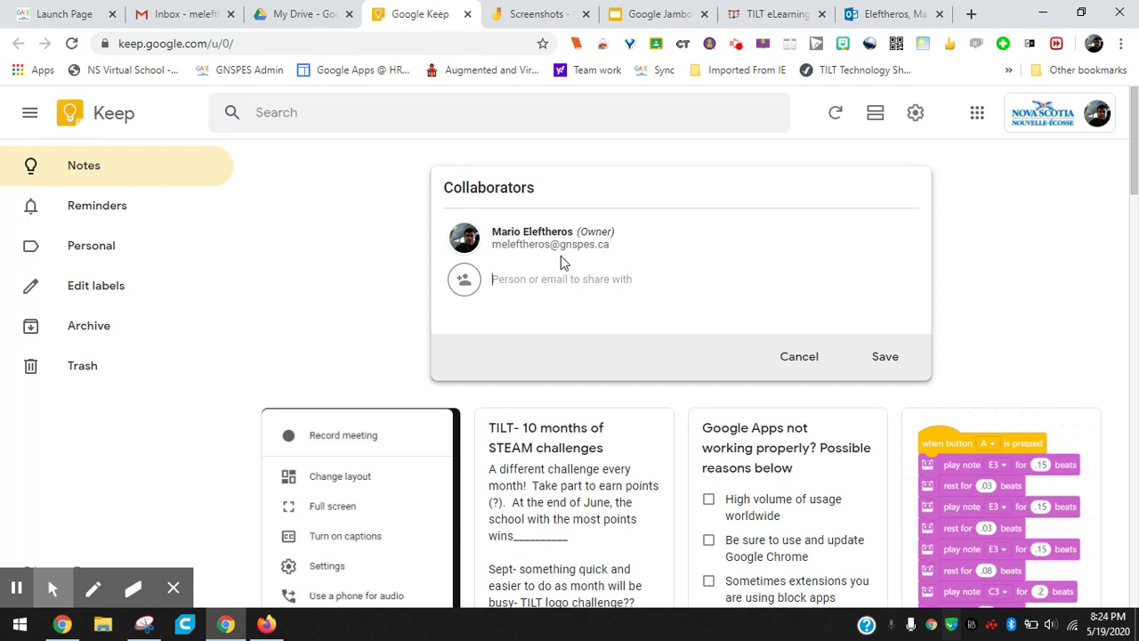
pyautogui.click(799, 357)
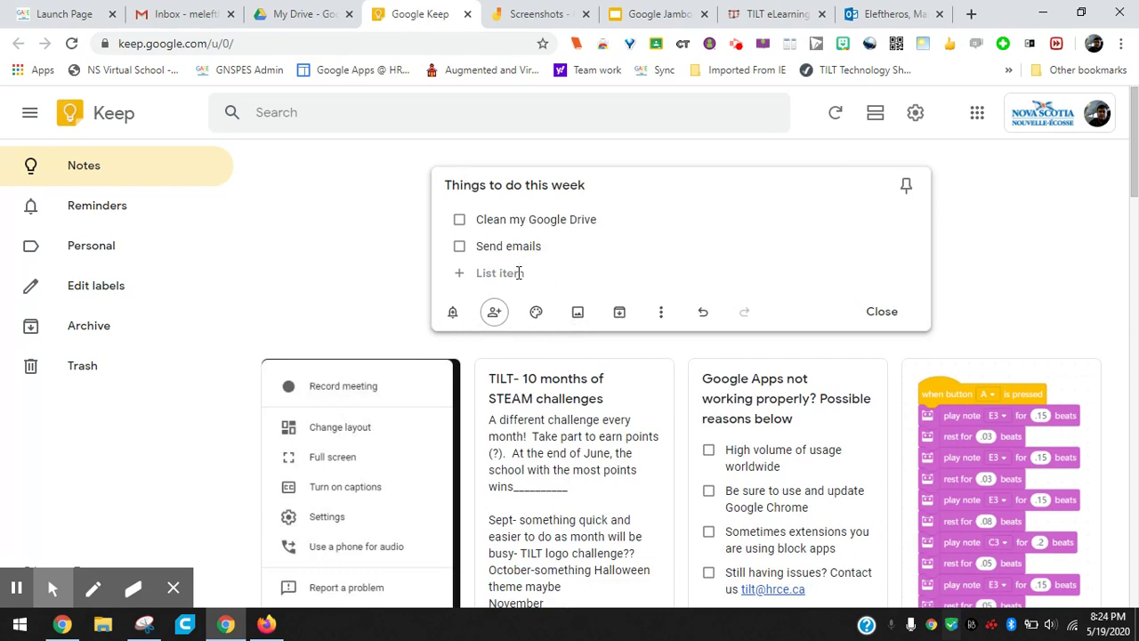
# Check off "Send emails" in the checklist, view the note's additional options, and close the note.
pyautogui.moveTo(537, 316)
pyautogui.click(460, 246)
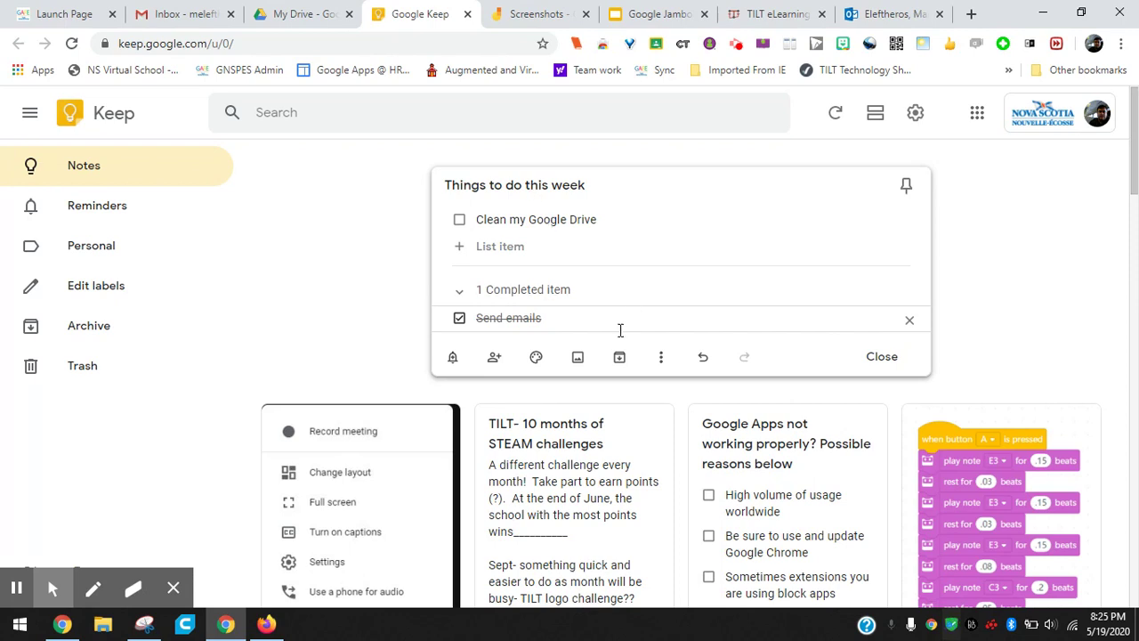
pyautogui.click(665, 359)
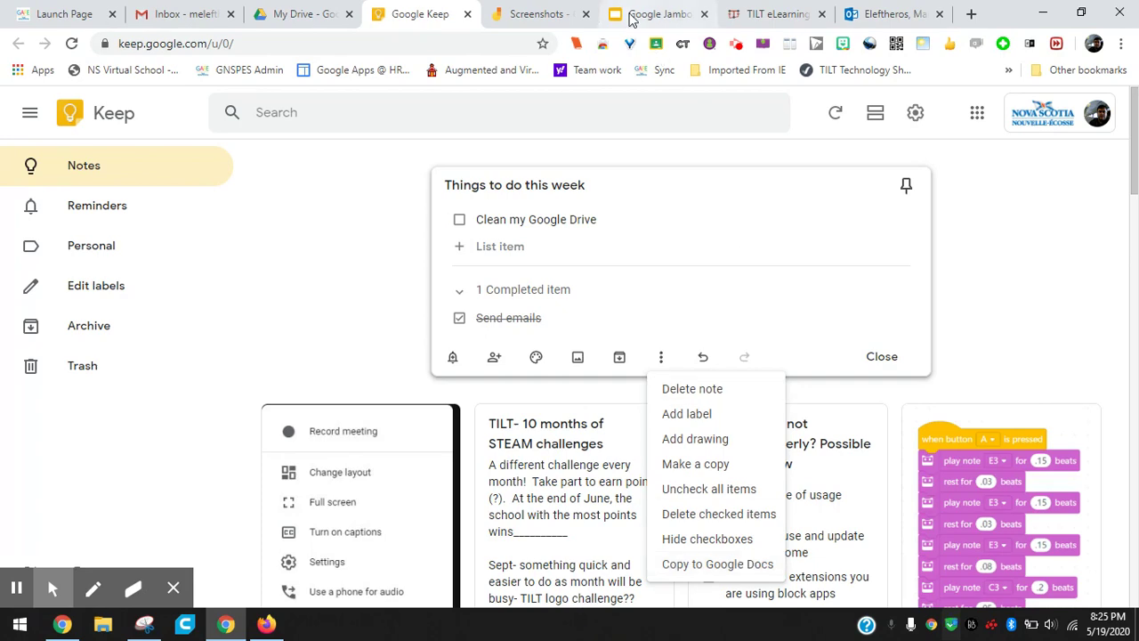
pyautogui.click(879, 360)
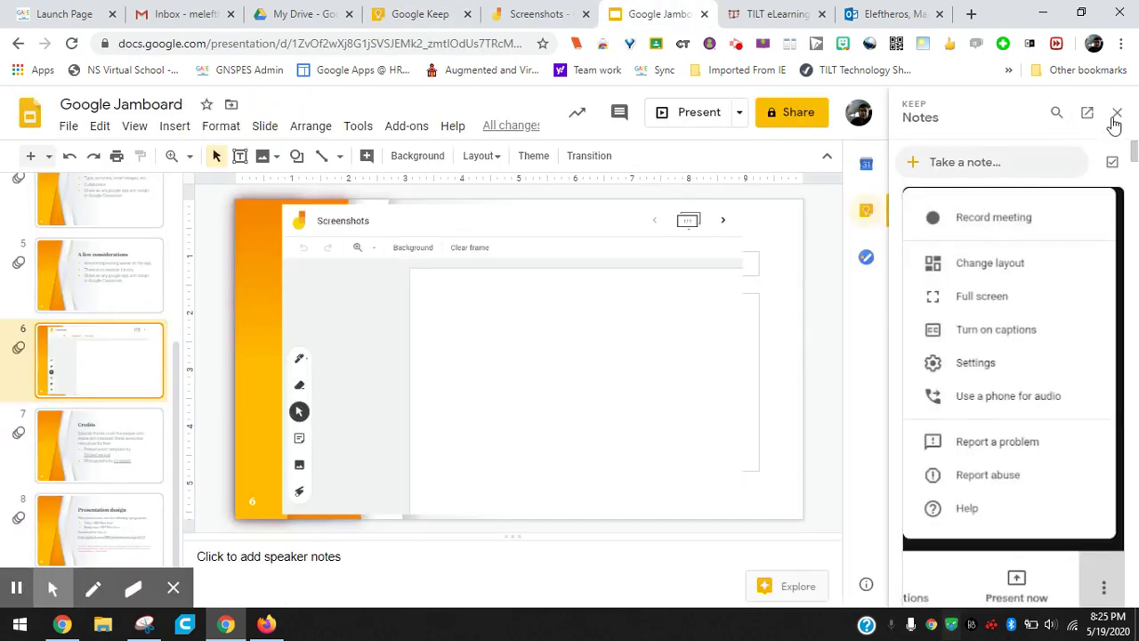
# In the Google Jamboard presentation in Google Slides, reopen the Keep notes to view the new checklist, and close them.
pyautogui.click(1119, 114)
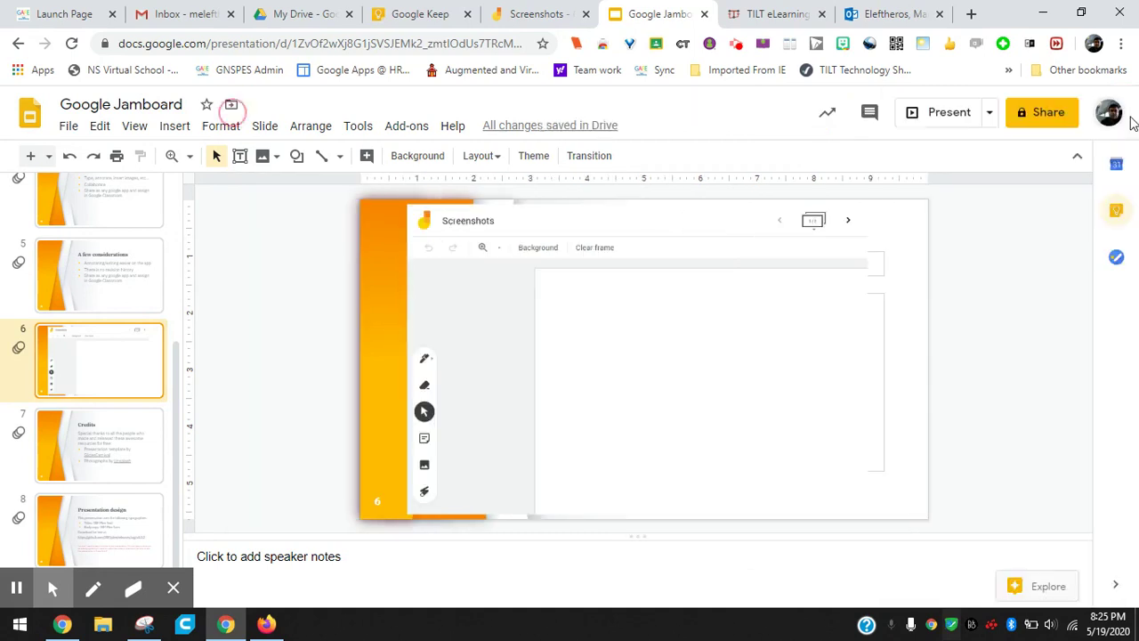
pyautogui.click(1117, 214)
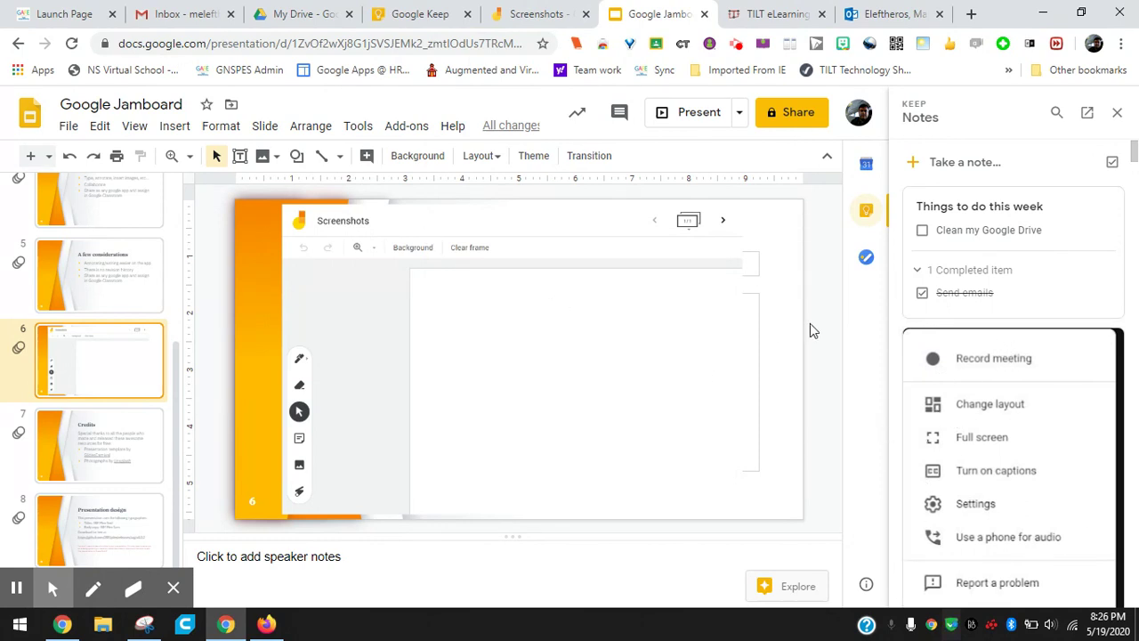
pyautogui.click(1119, 115)
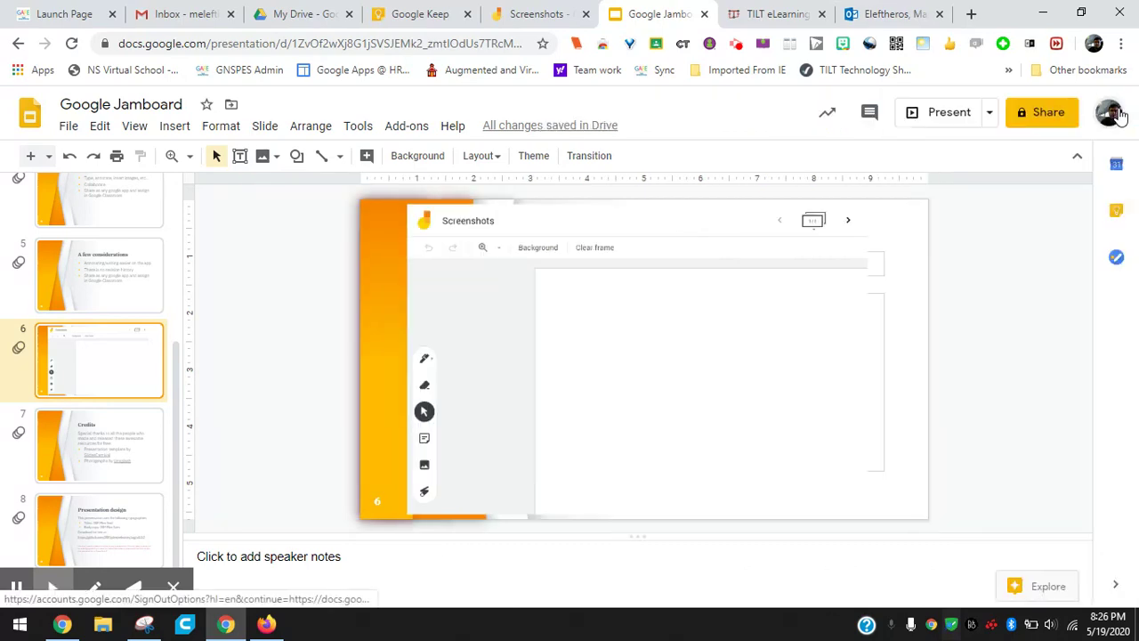
# Switch back to Google Keep and look through the saved notes.
pyautogui.click(419, 15)
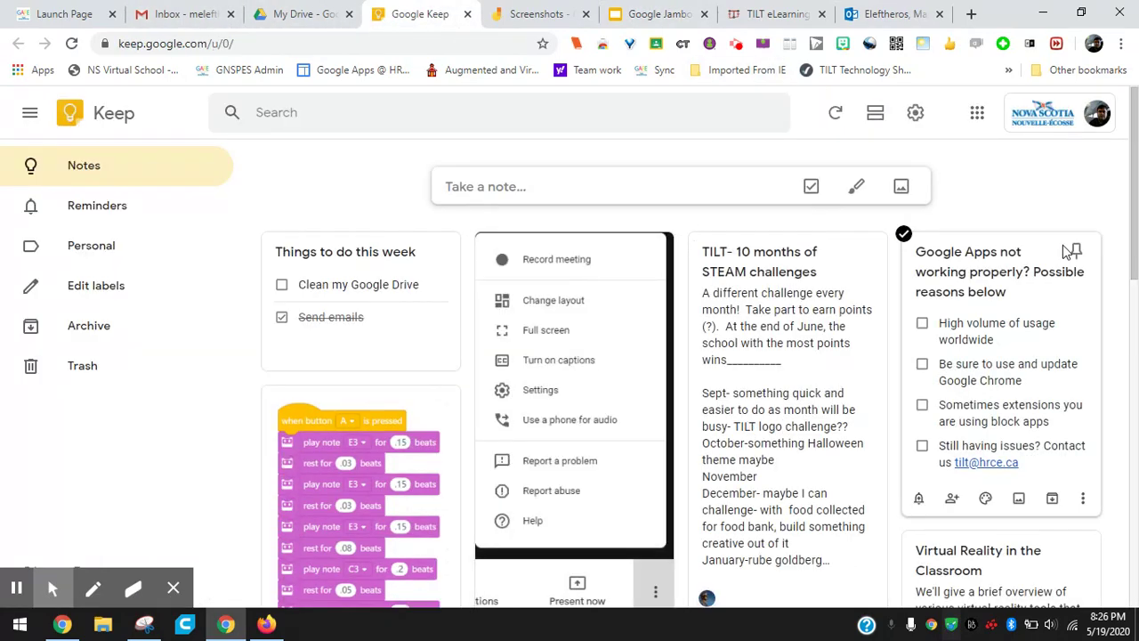
pyautogui.scroll(-4, 1081, 244)
pyautogui.scroll(4, 1084, 235)
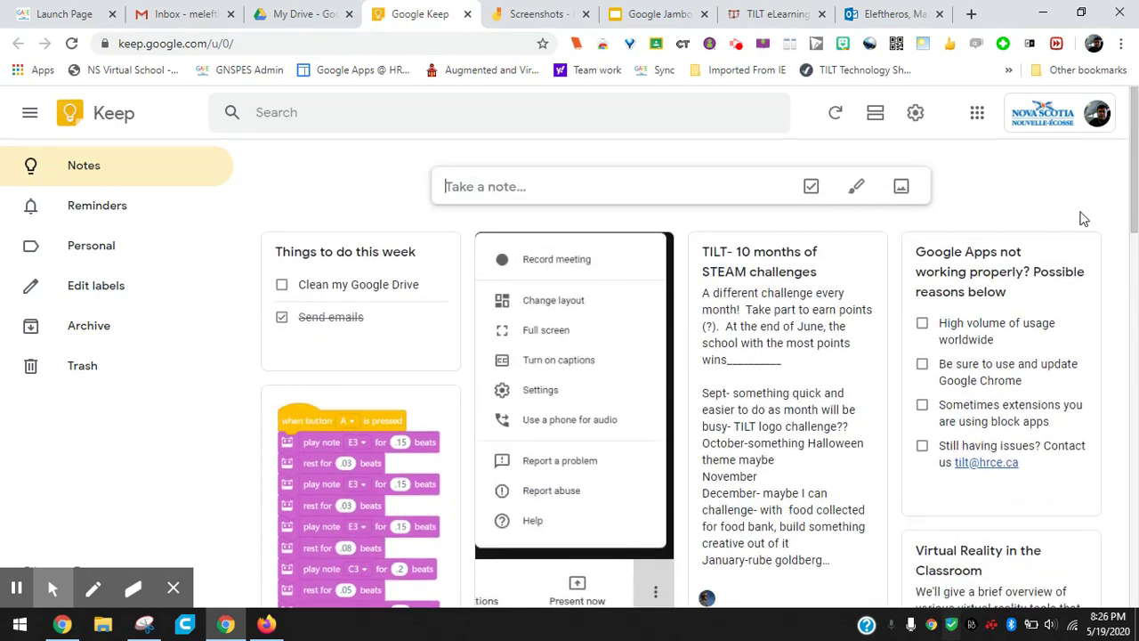